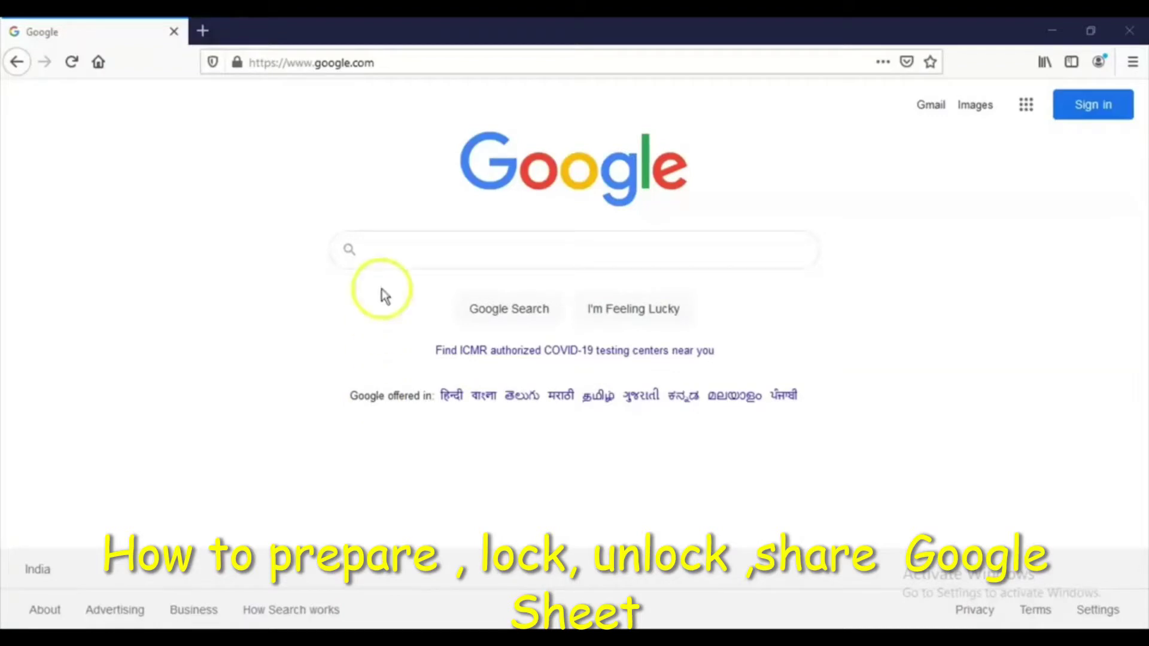
Go to sheets.google.com in Firefox
click(381, 59)
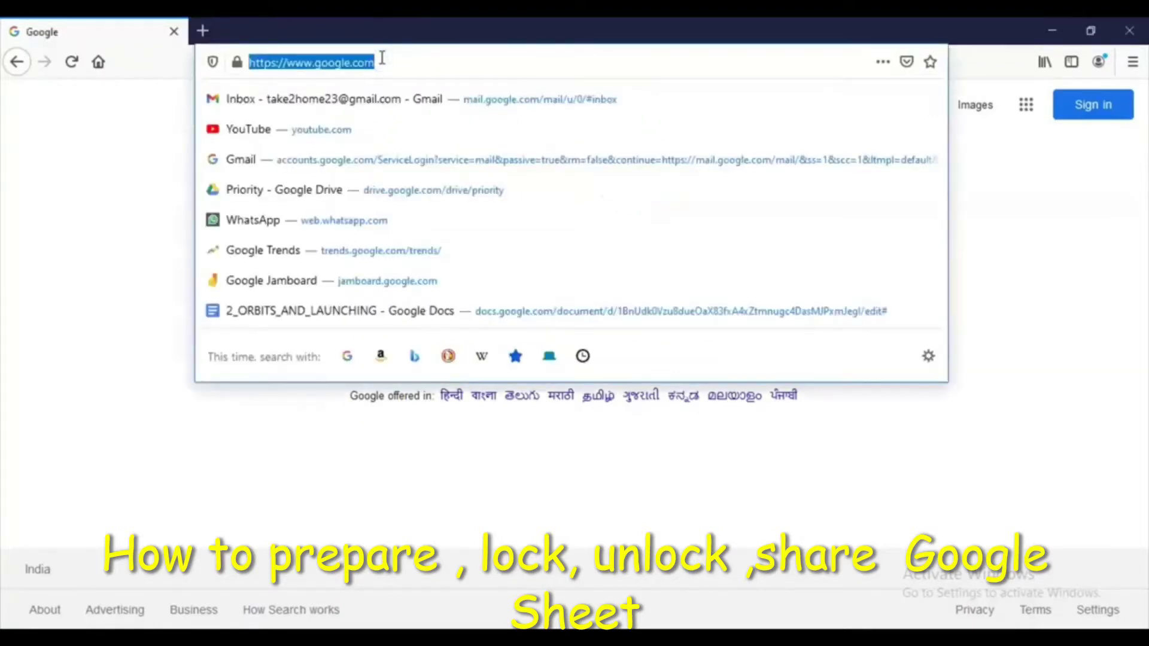
text(sheets.)
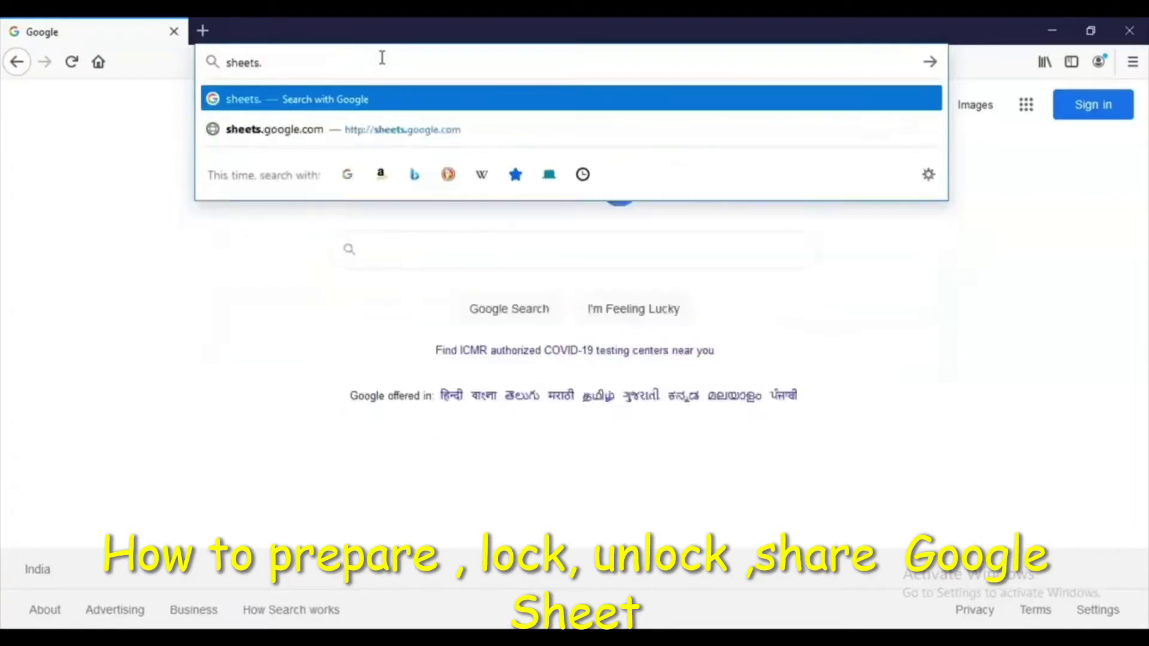
text(google.co)
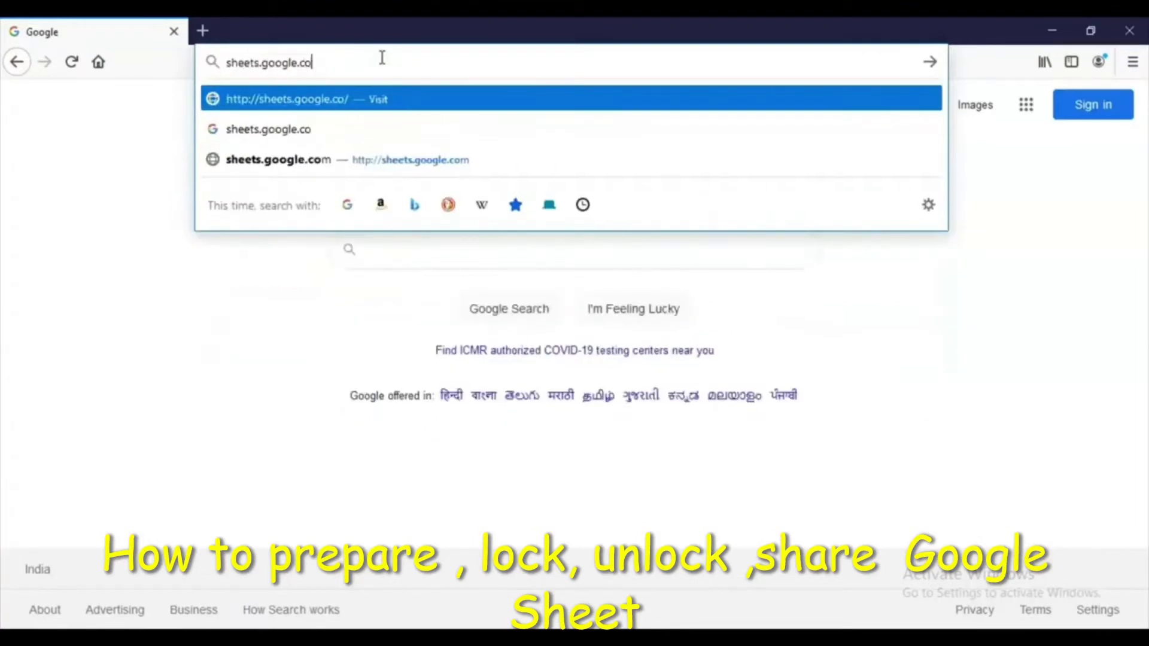
text(m)
key(Return)
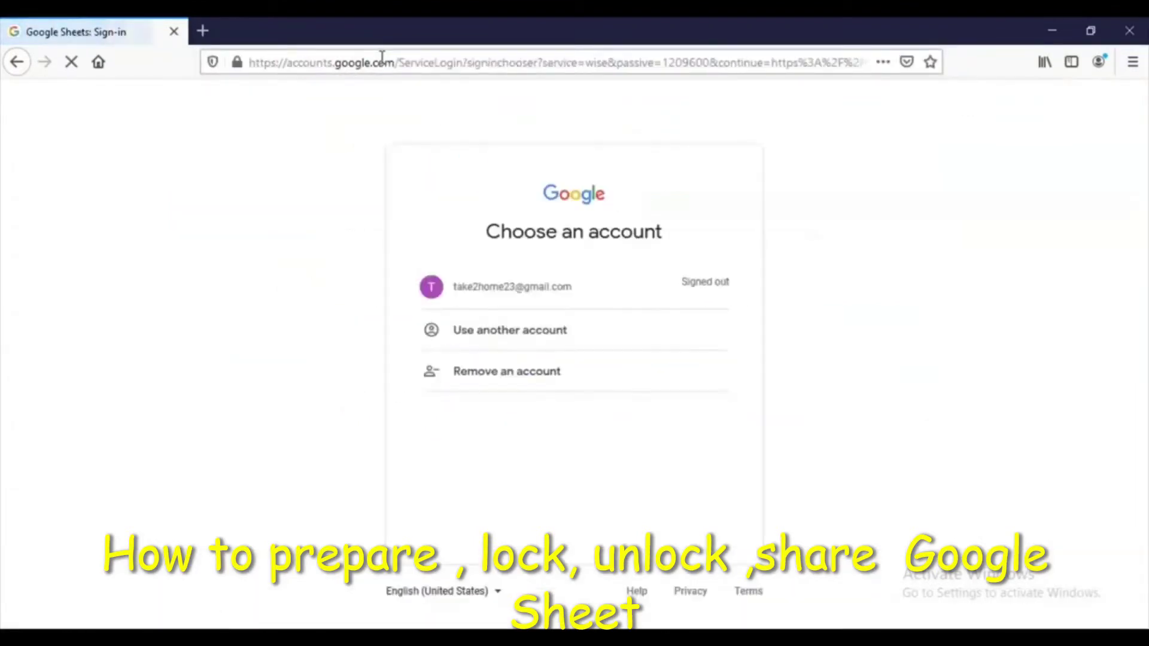
Sign in by choosing the existing Google account and entering its password
click(511, 291)
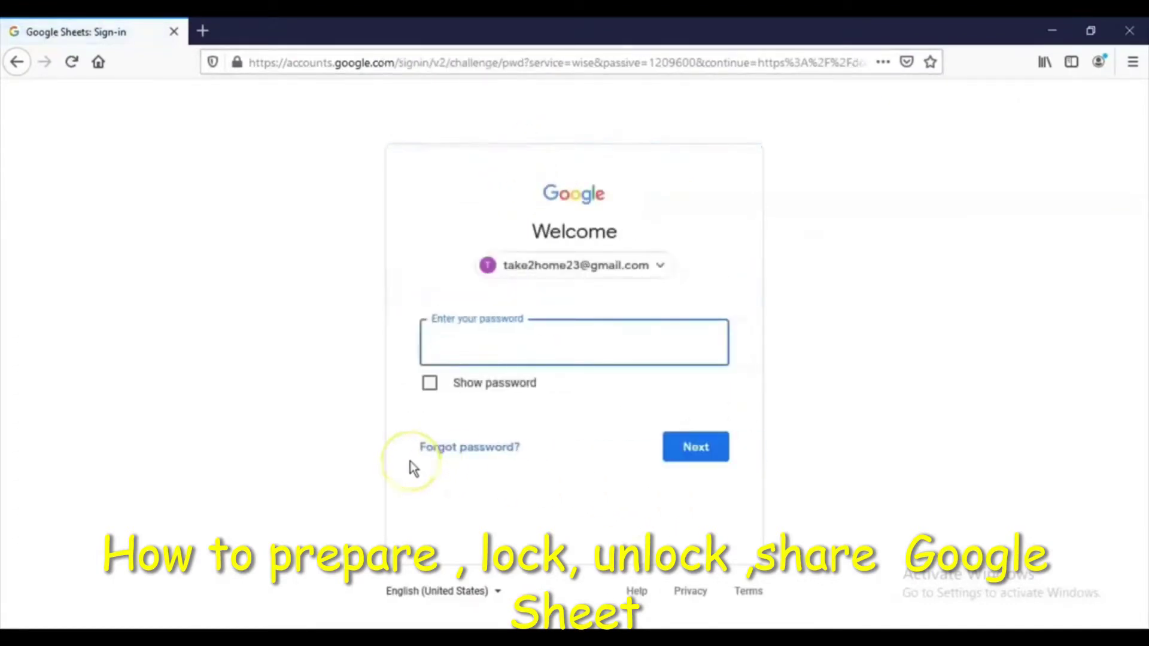
text(****)
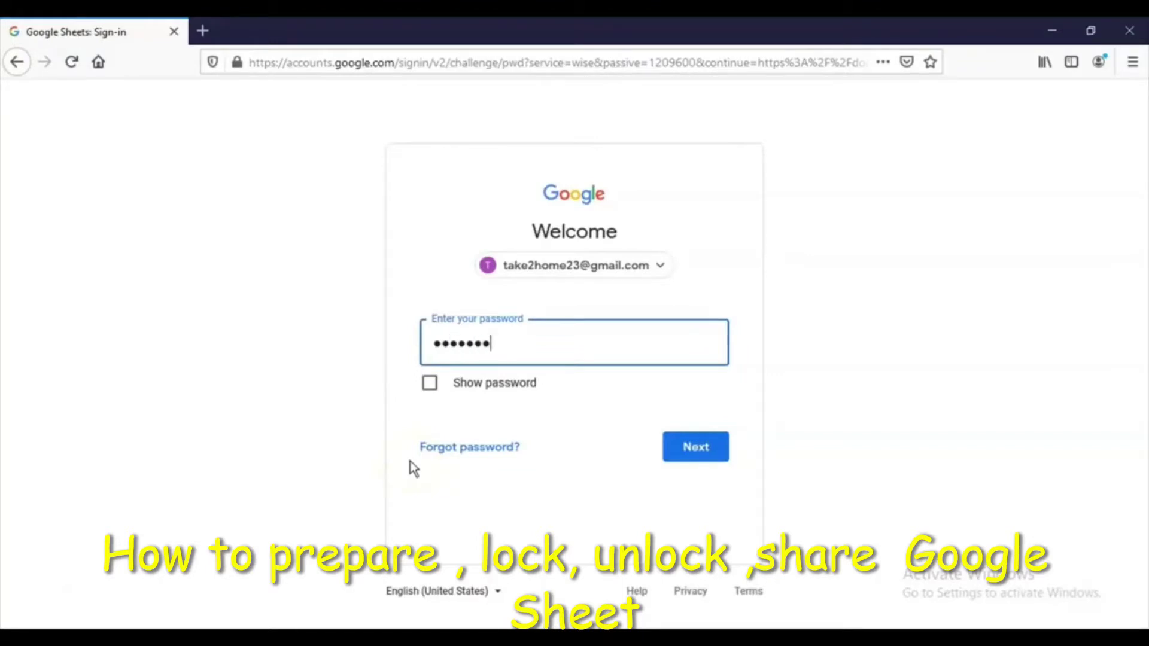
click(701, 460)
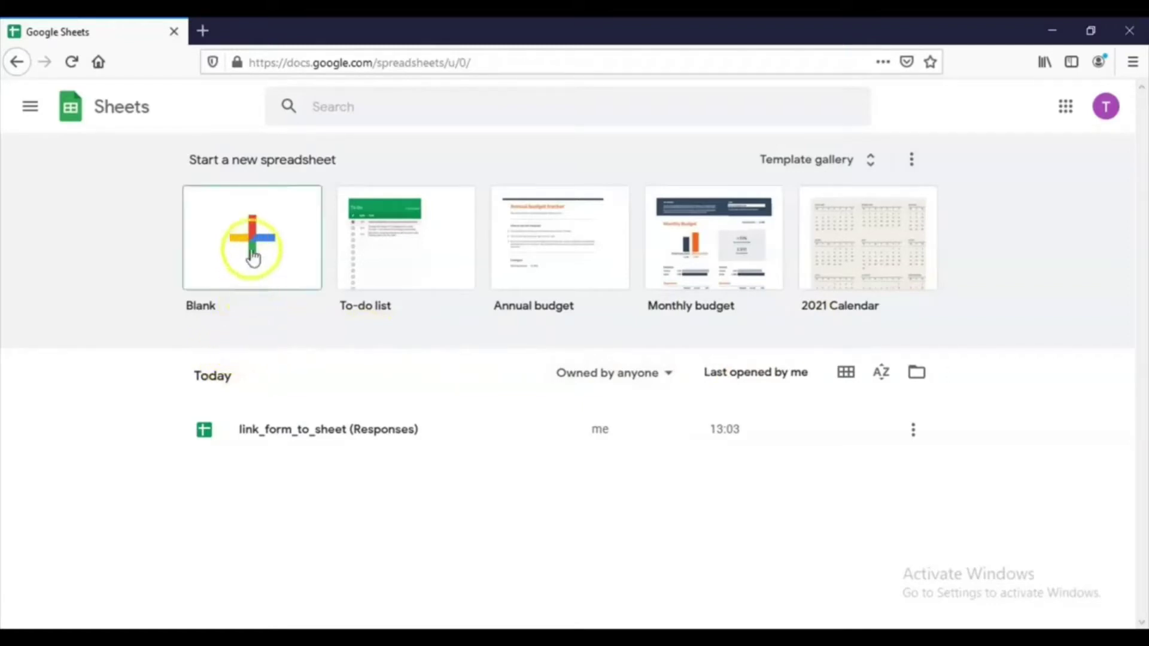
Create a blank spreadsheet and rename it from 'Untitled spreadsheet' to trial_01
click(254, 286)
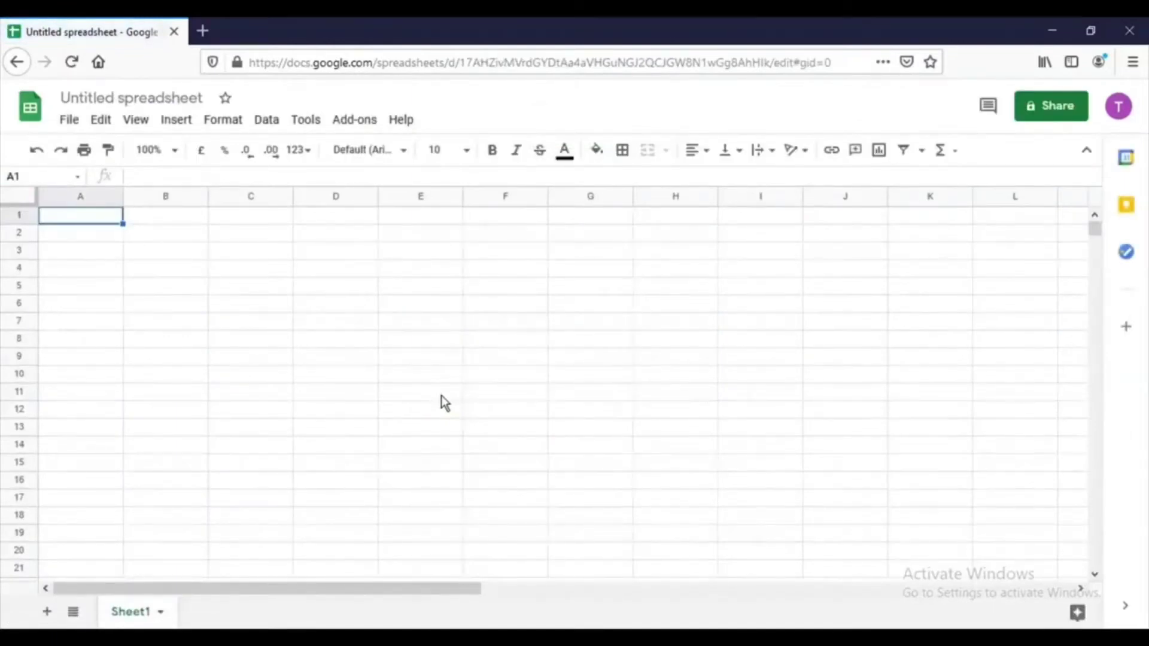
click(150, 98)
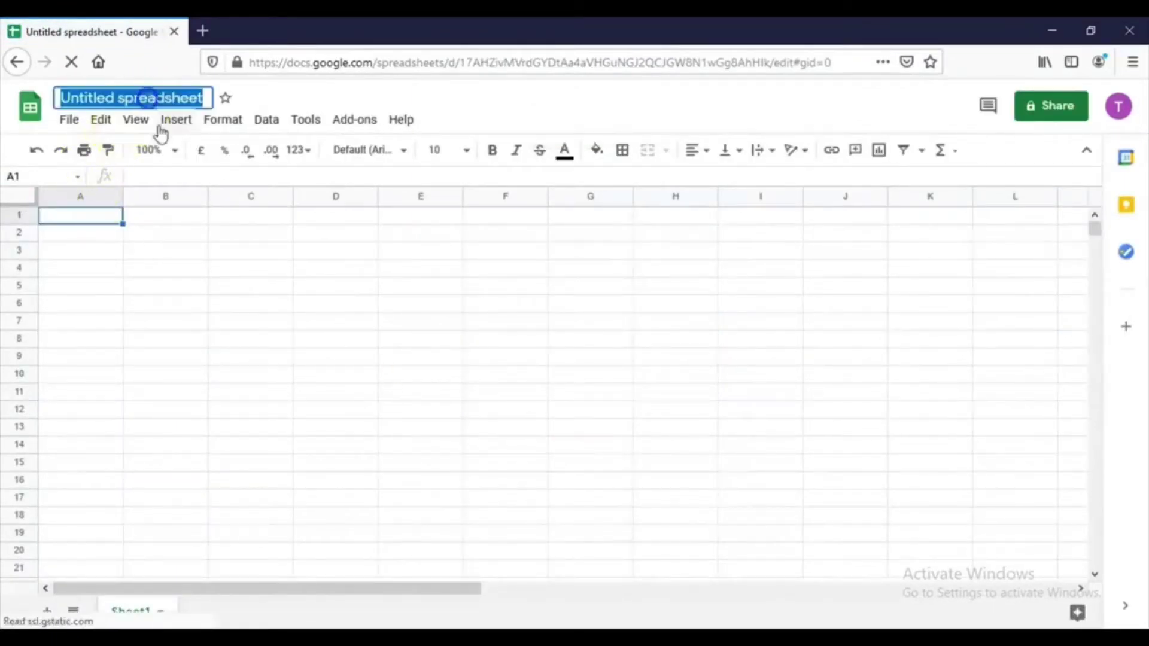
key(BackSpace)
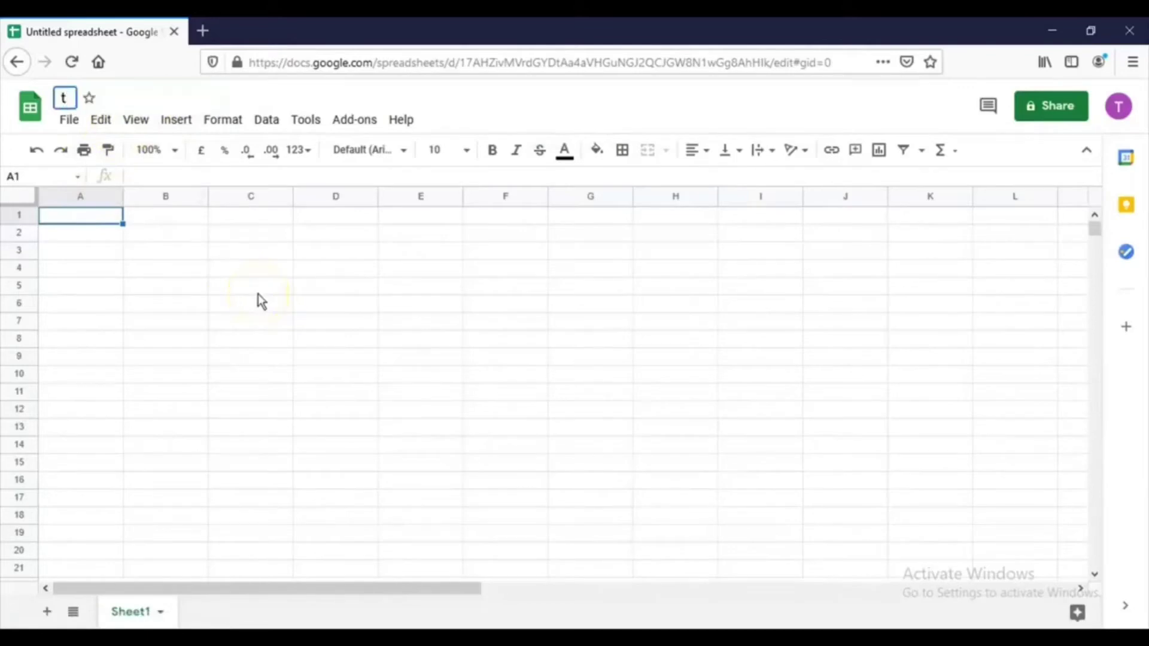
text(trial)
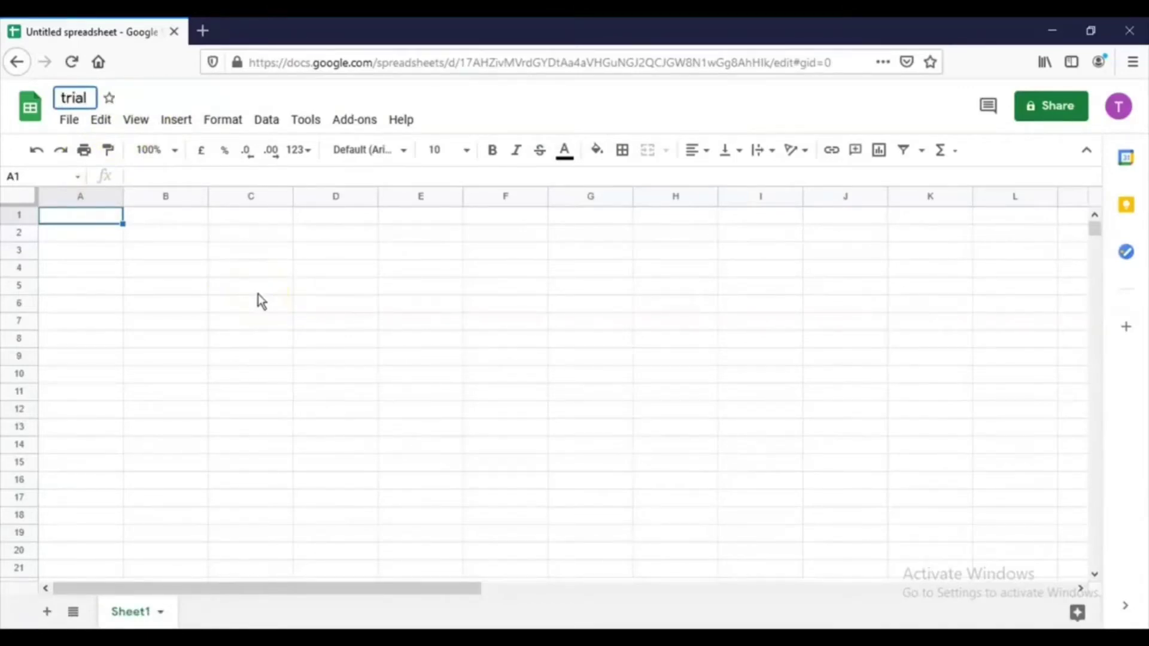
text(_01)
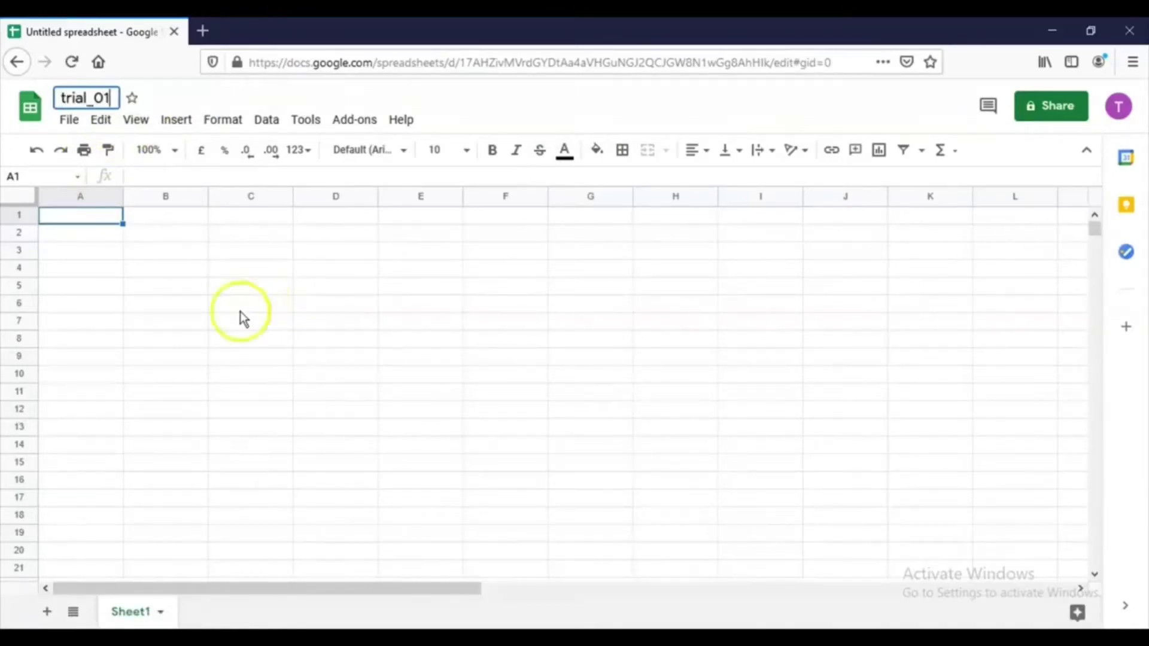
click(165, 267)
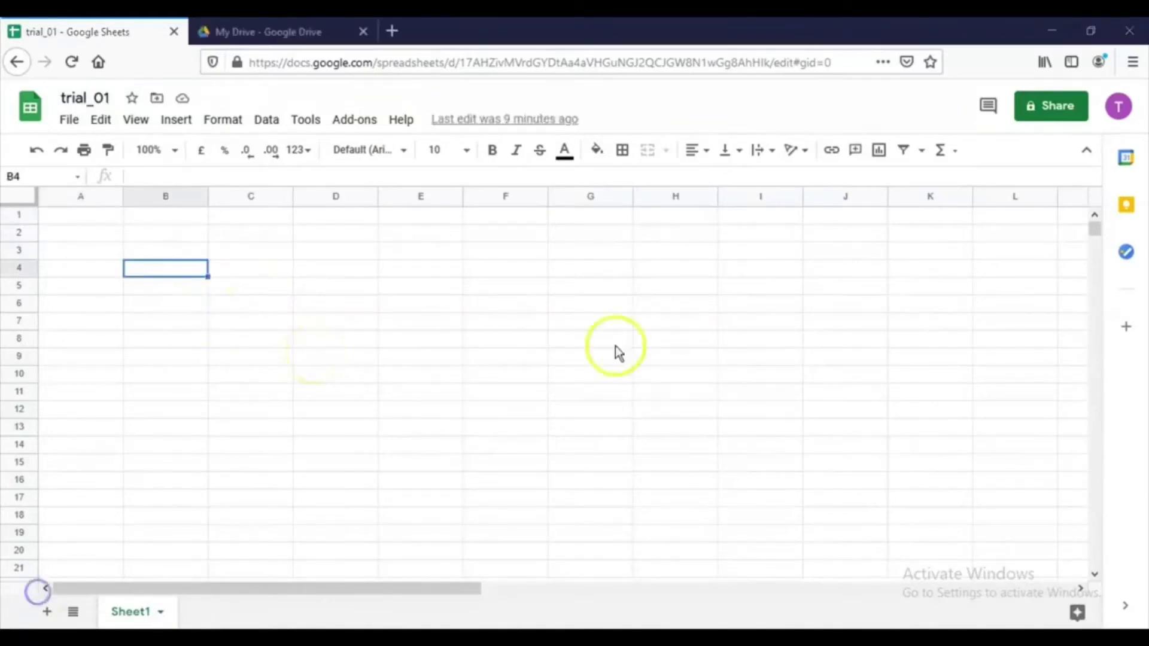
Add the suggested person as a collaborator on trial_01
click(1052, 106)
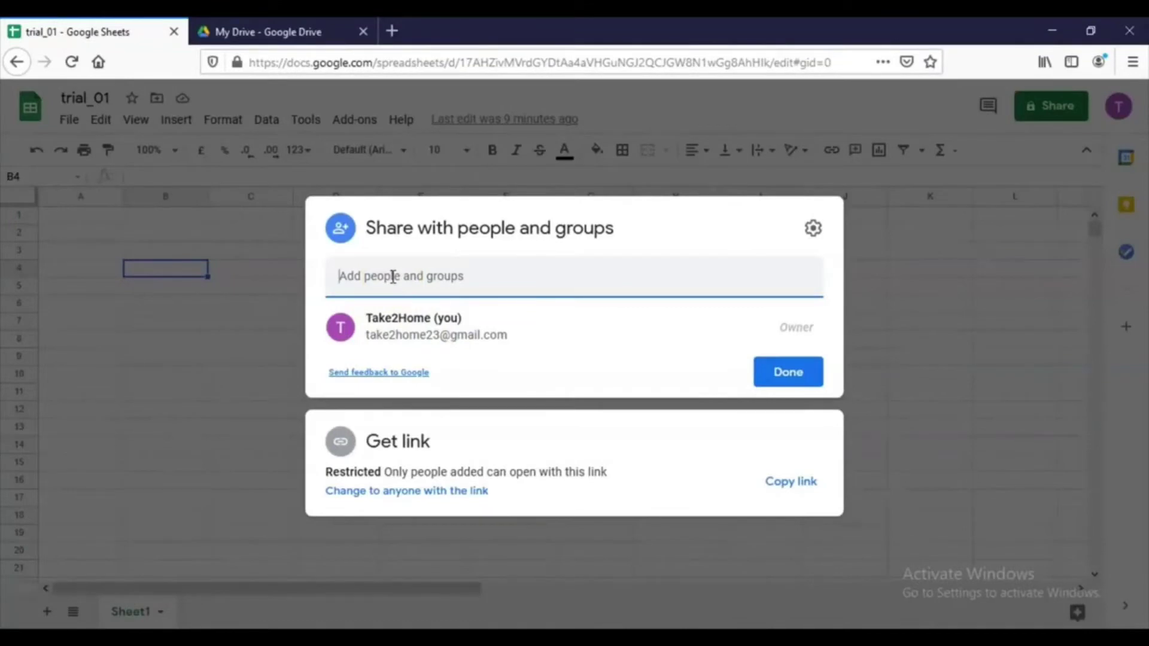
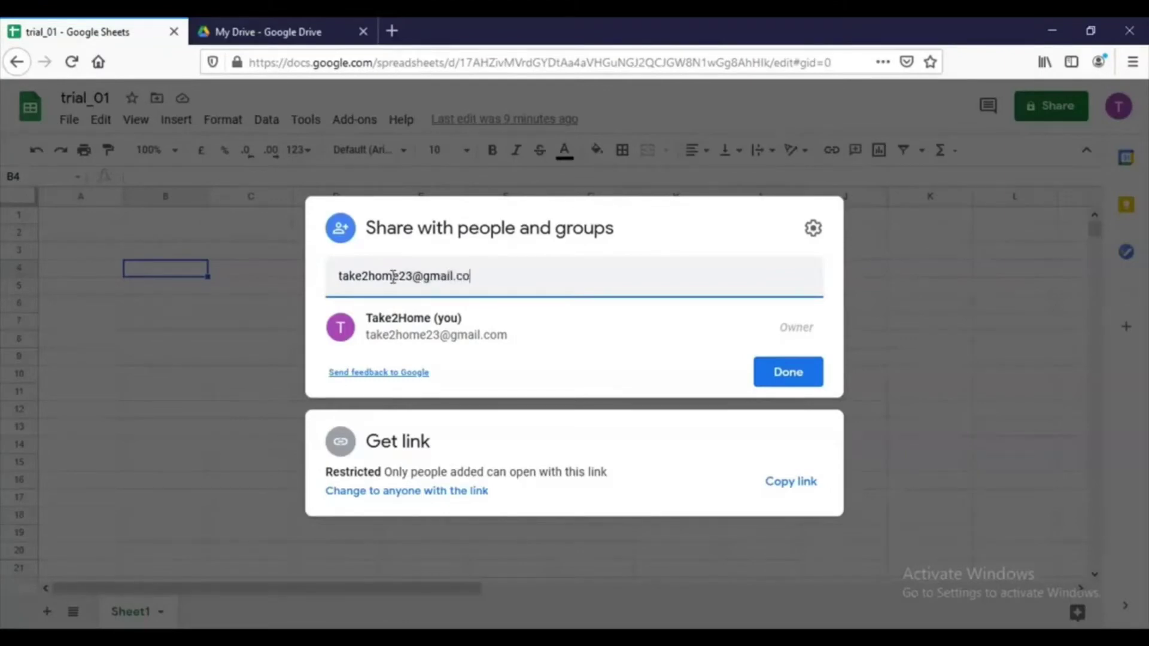
click(438, 339)
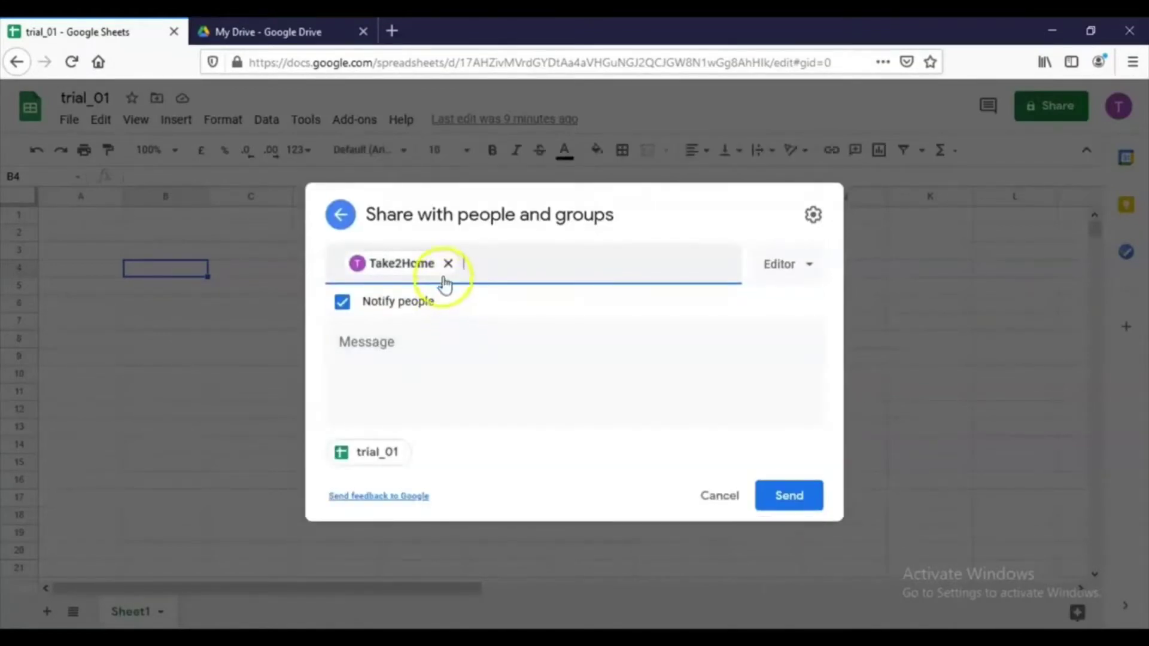
Give the person Commenter access and send the invite with 'I am sharing this sheet.'
click(791, 270)
click(800, 317)
click(766, 282)
click(815, 354)
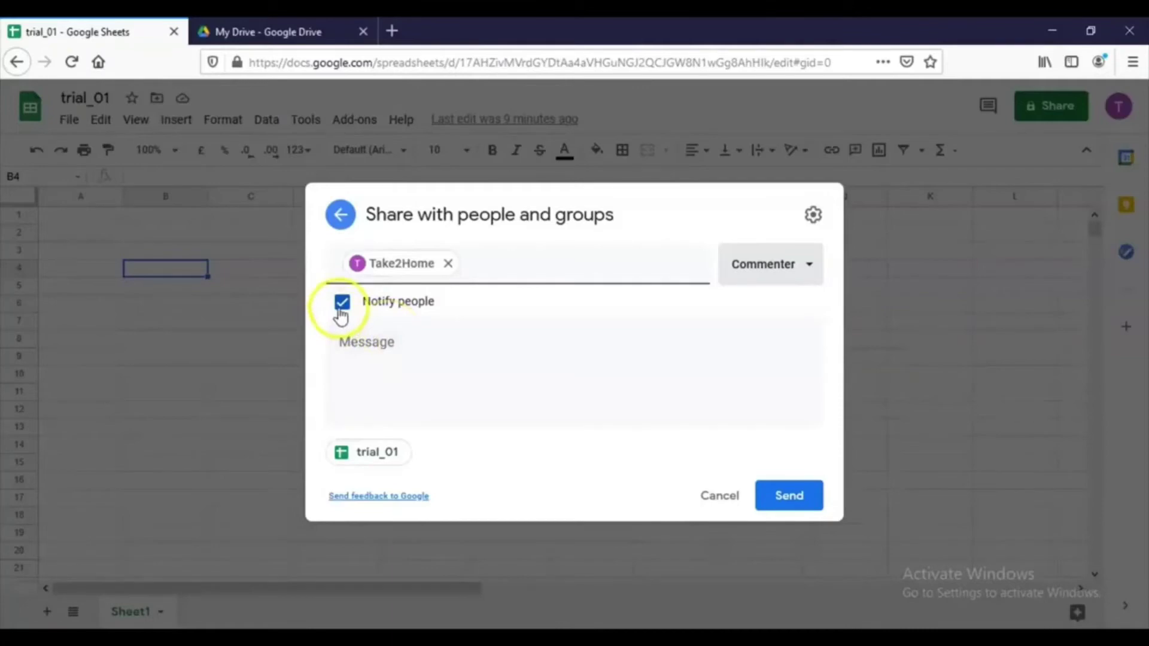
click(393, 352)
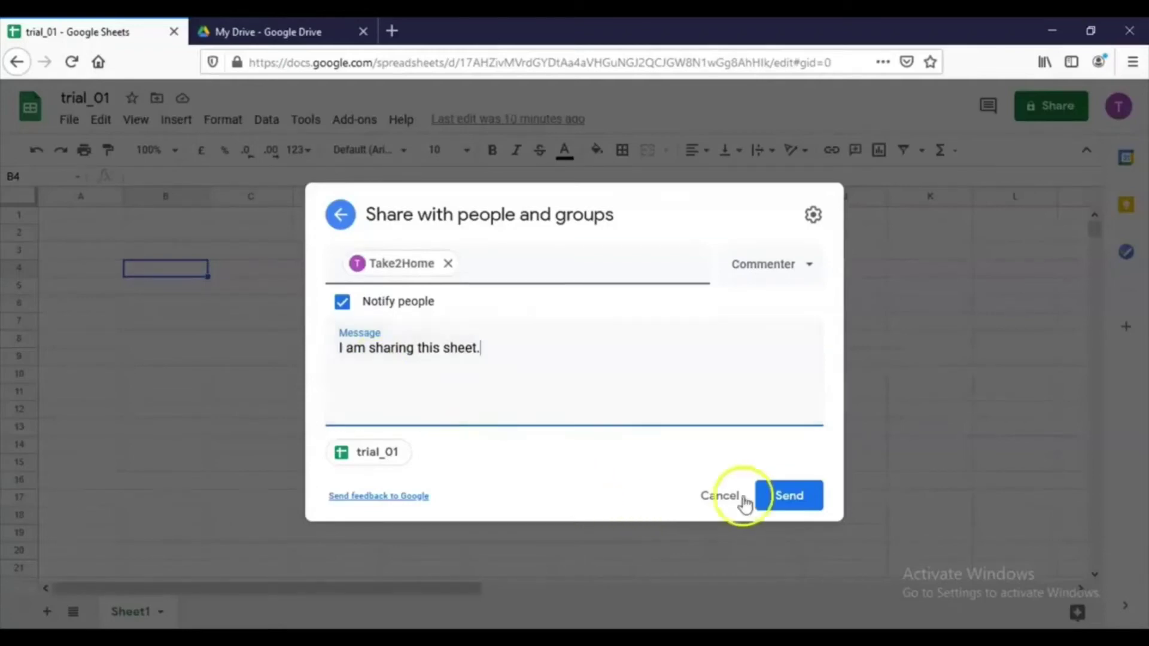
click(772, 498)
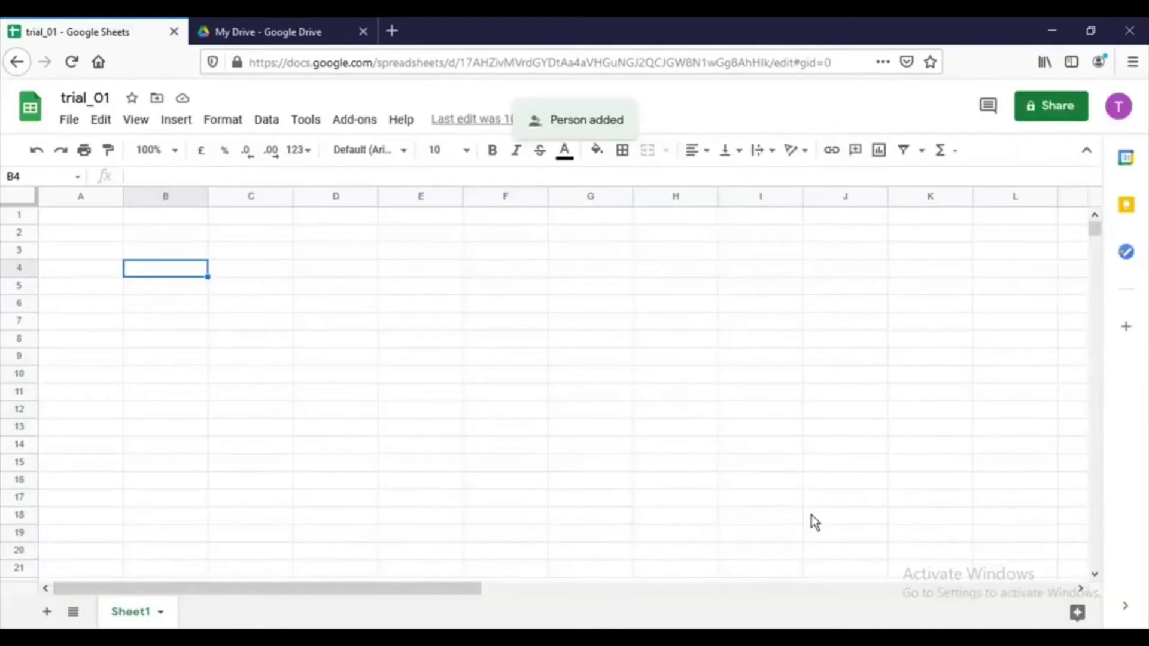
Change trial_01's link access to anyone with the link as Viewer
click(1051, 110)
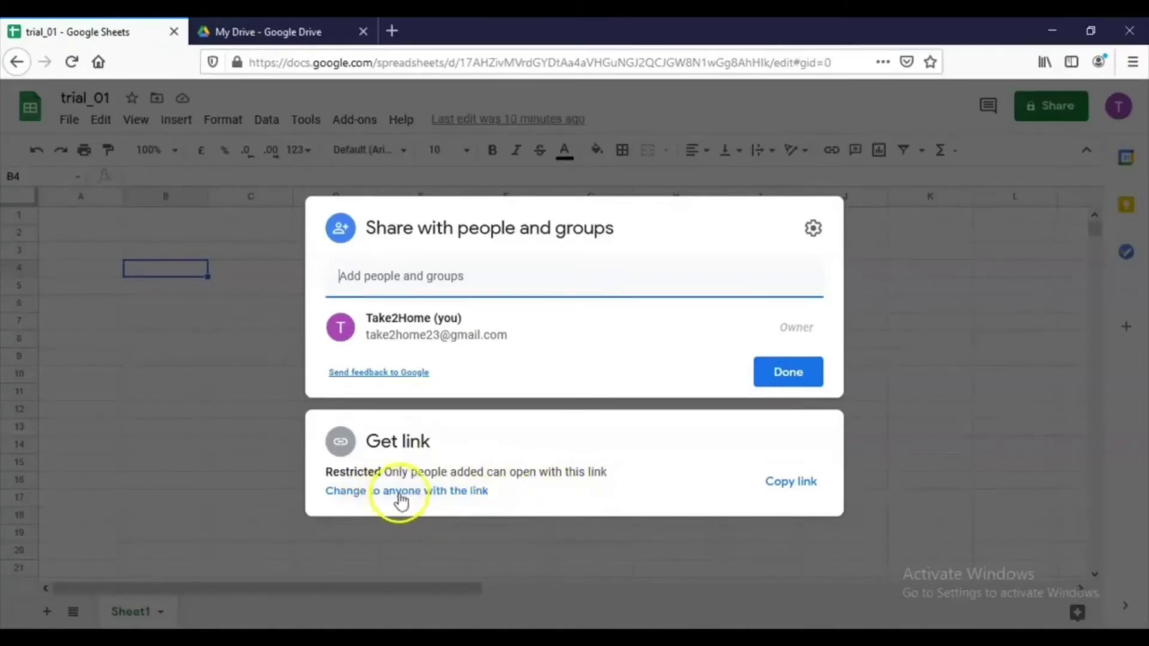
click(397, 492)
click(595, 395)
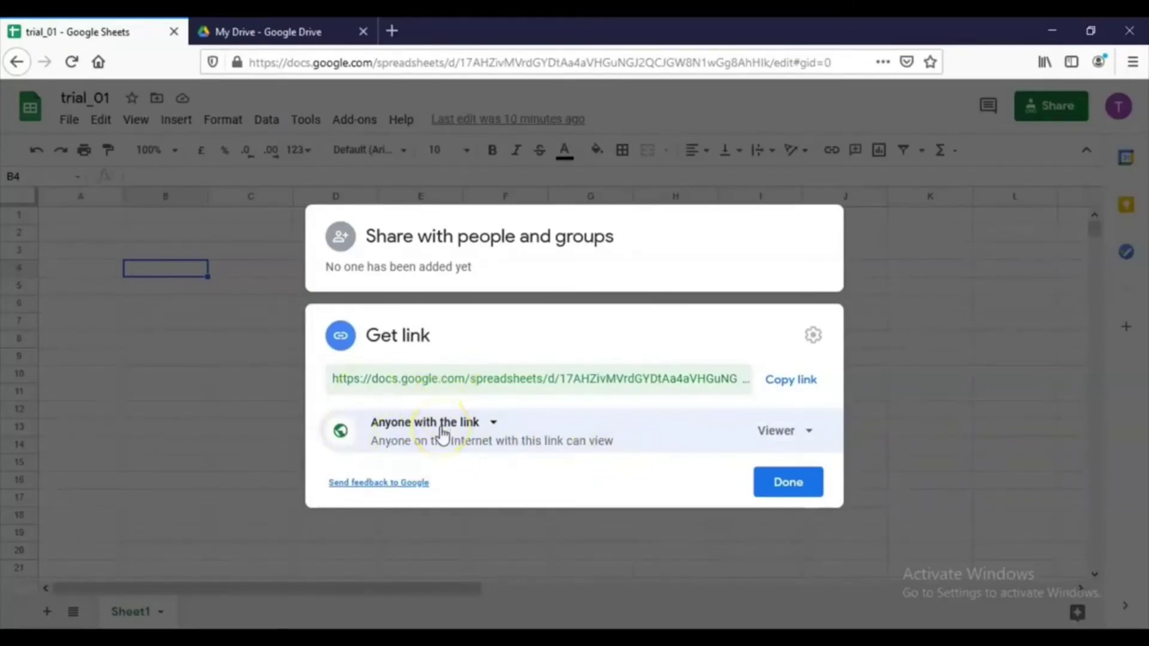
click(782, 485)
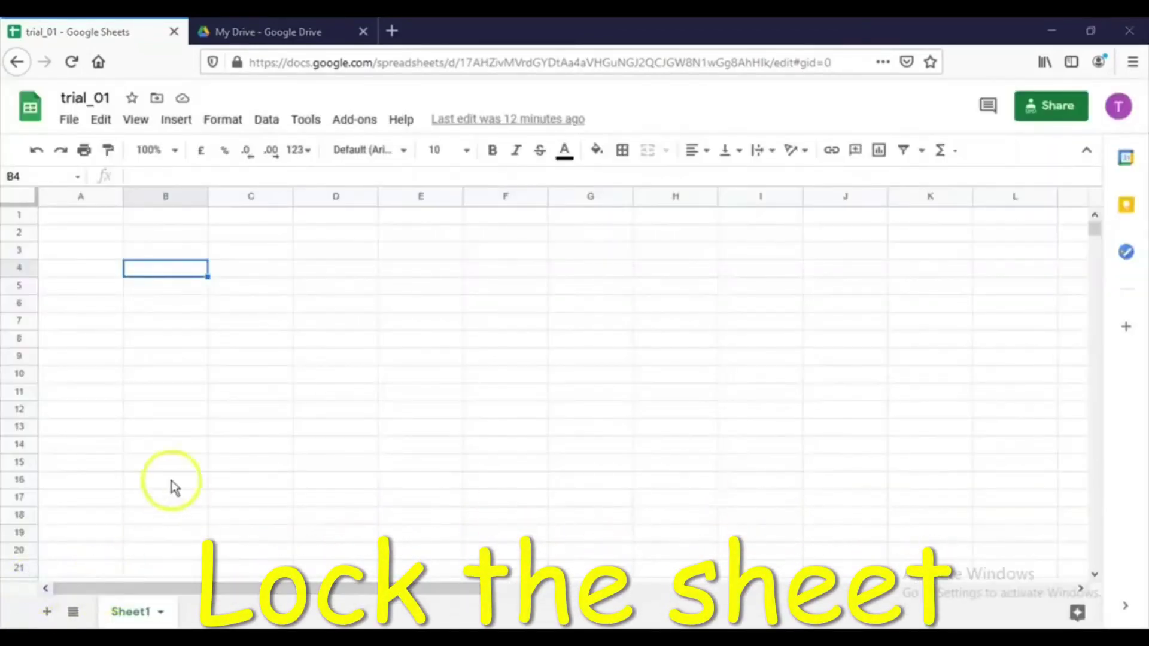
Protect the whole of Sheet1 with edit permission restricted to 'Only you'
right_click(118, 619)
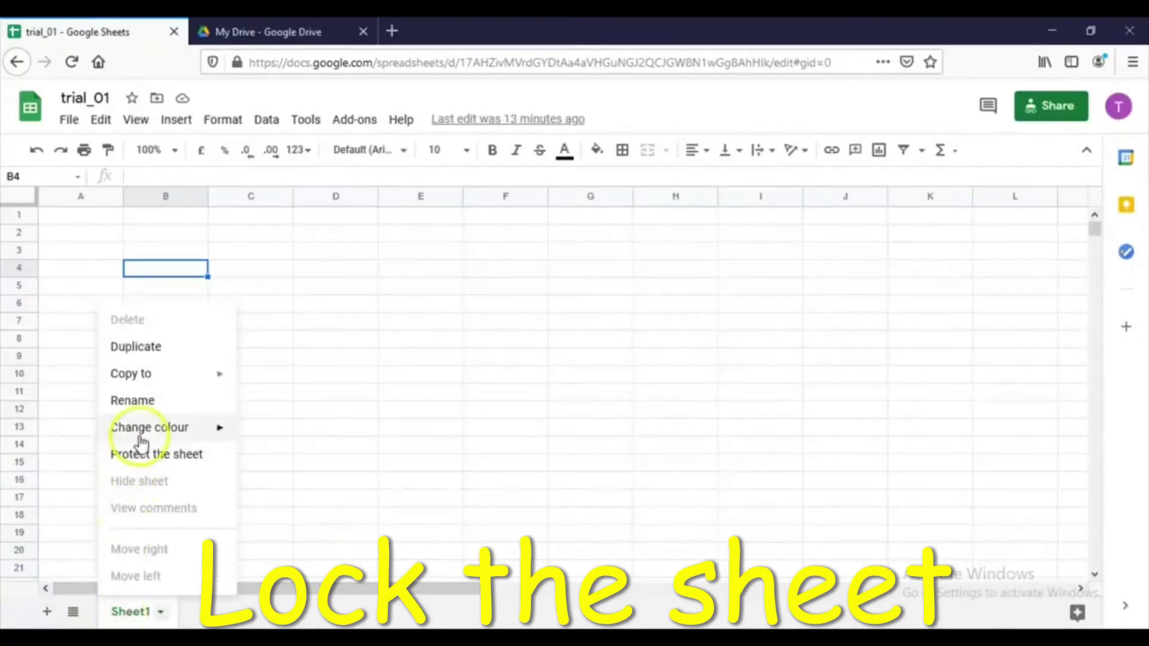
click(148, 456)
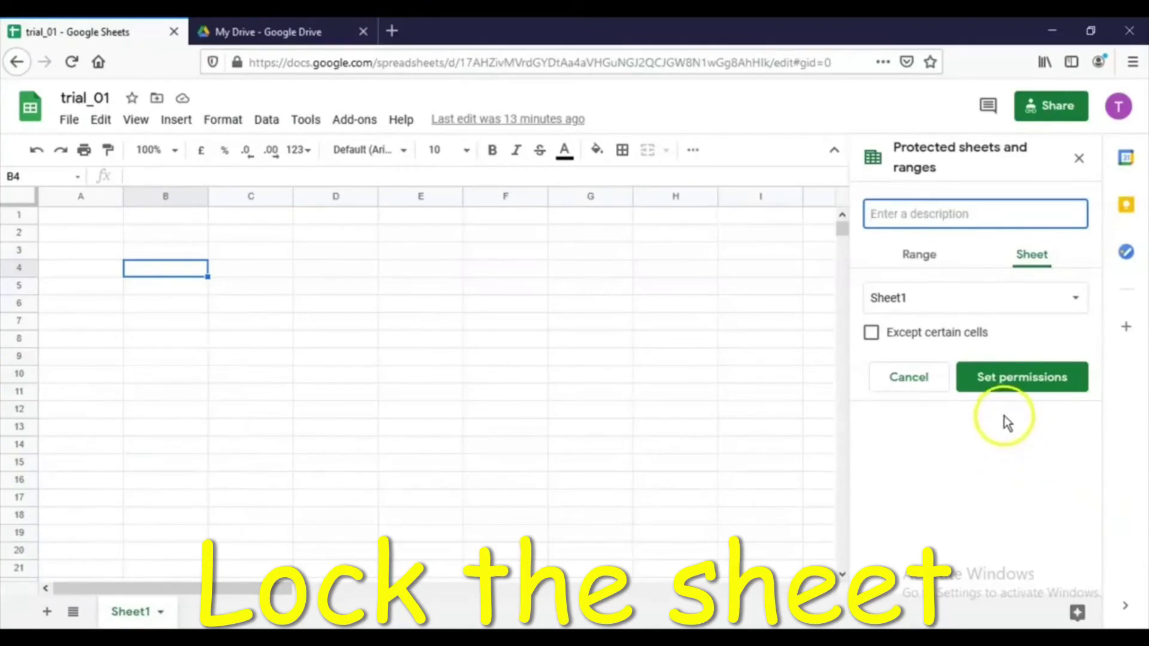
click(1012, 378)
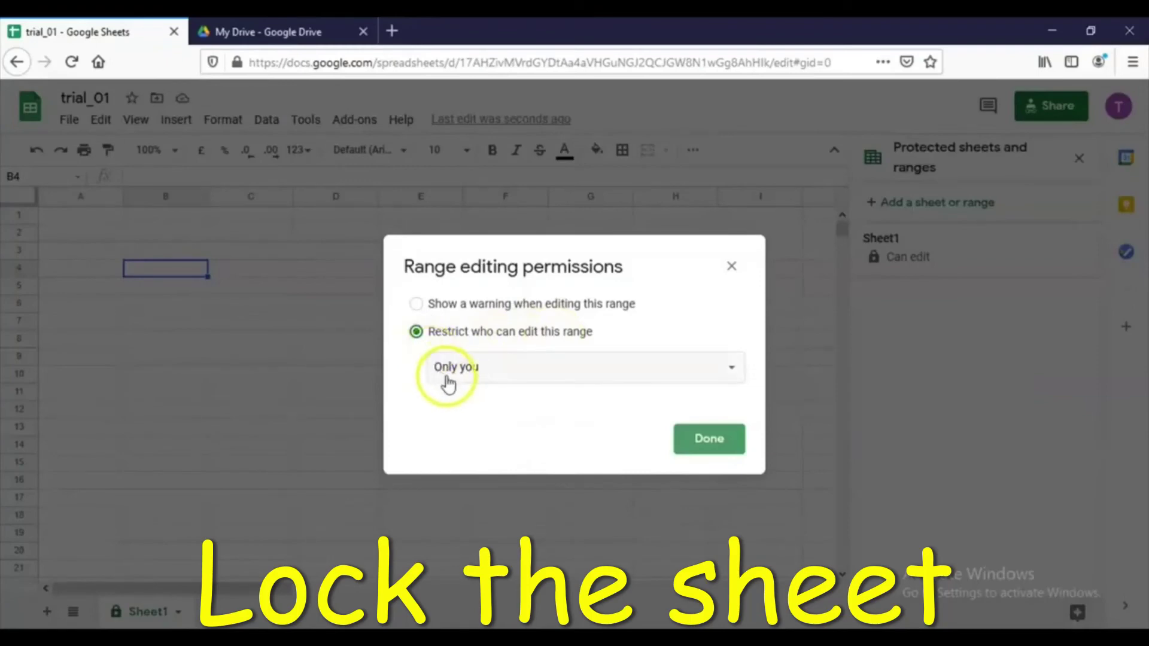
click(708, 442)
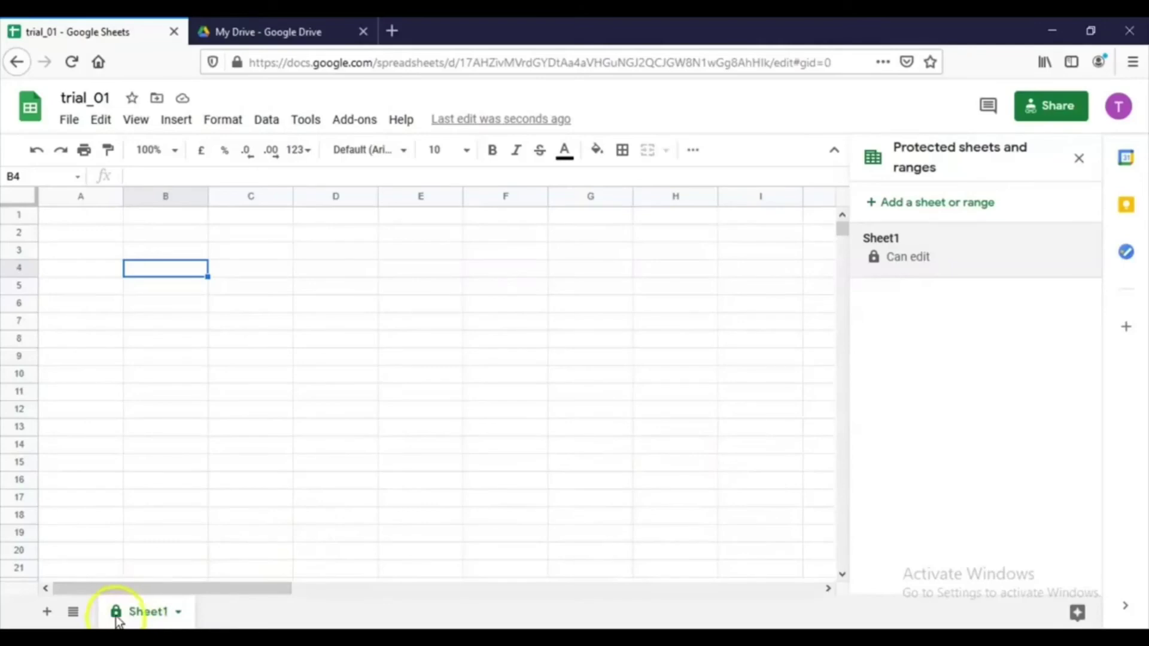
click(38, 590)
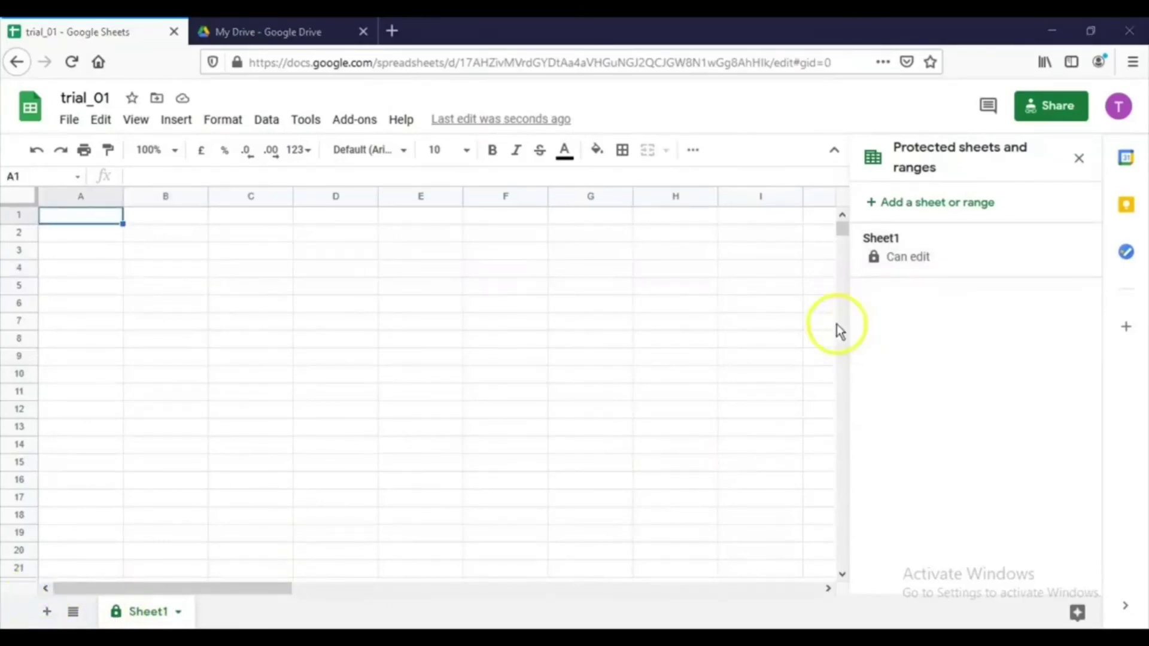
Delete the Sheet1 entry from the protected sheets and ranges list
click(926, 256)
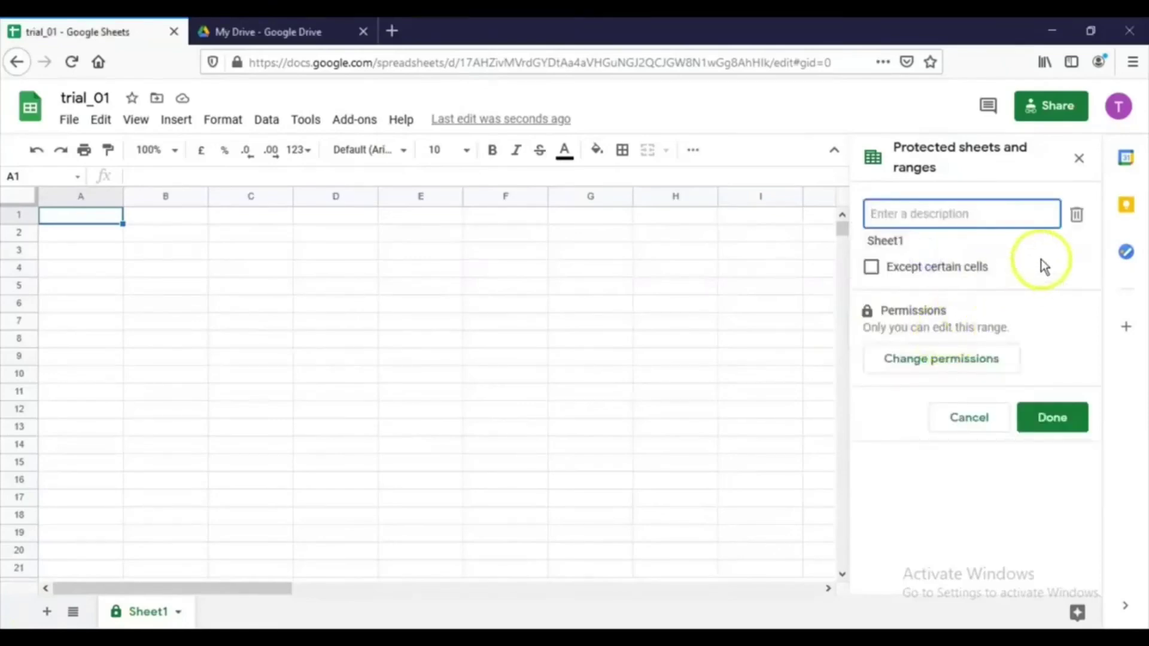
click(1077, 216)
click(727, 413)
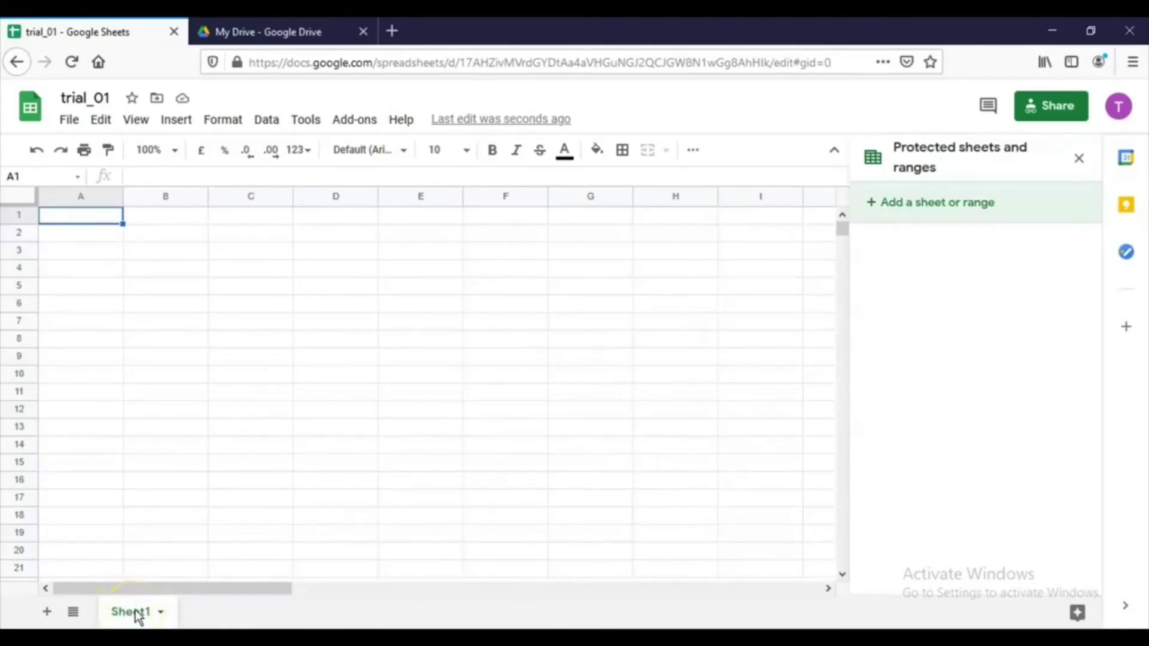
In the Google Drive tab, bring up the New menu's Google Sheets creation choices
click(281, 33)
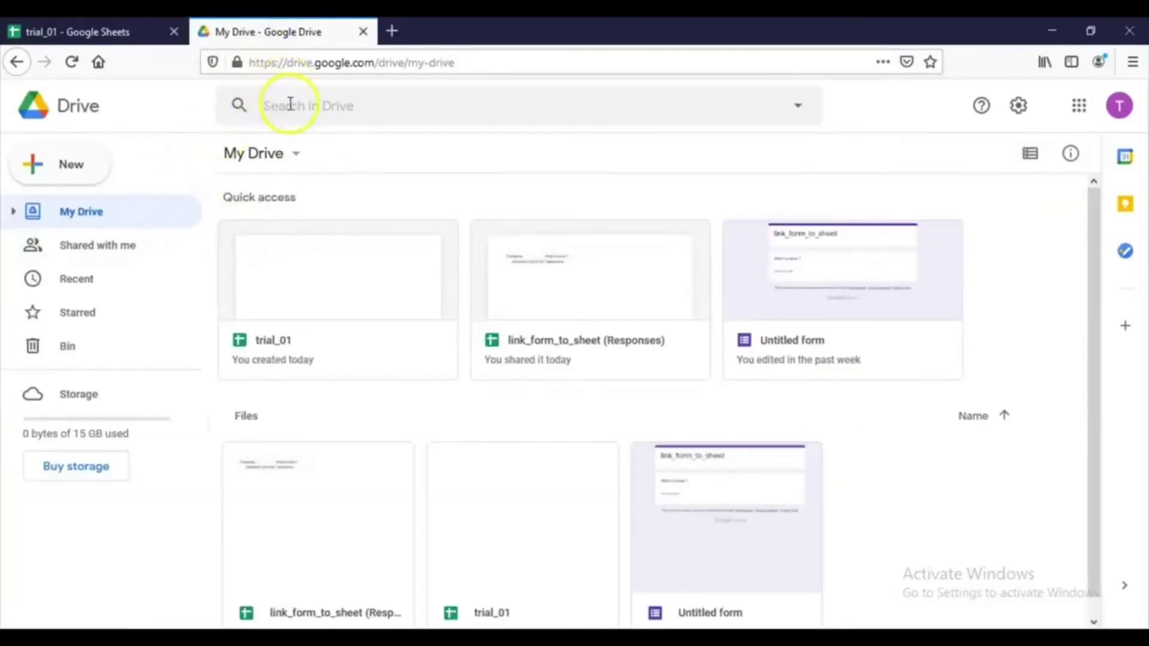
click(85, 167)
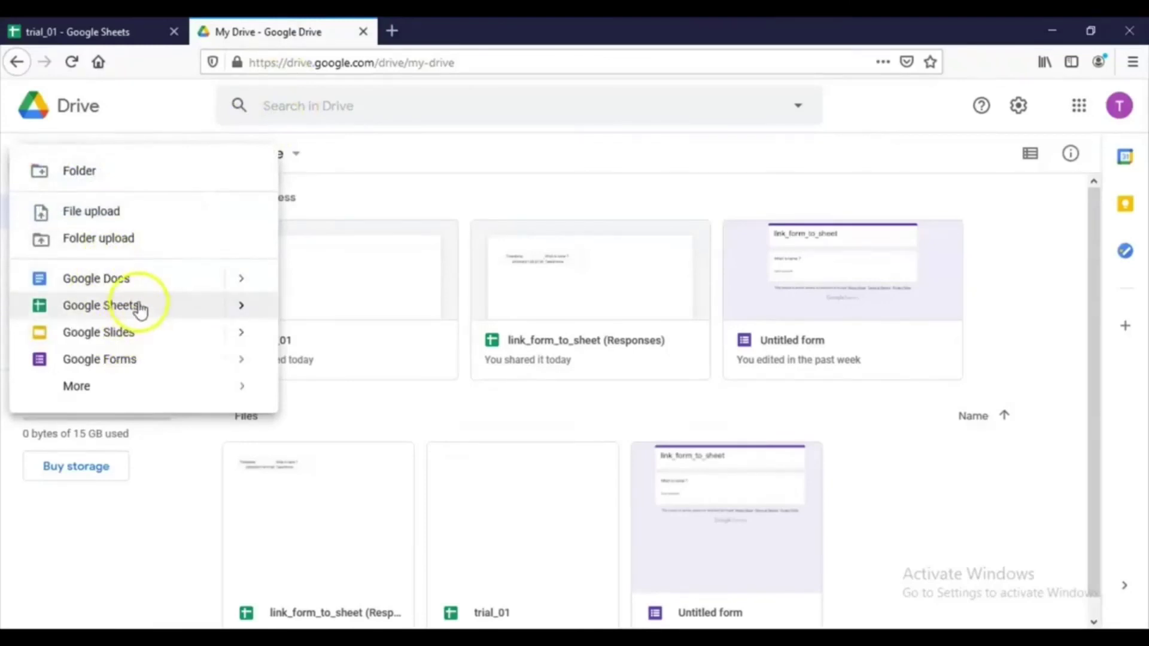
mouse_move(256, 311)
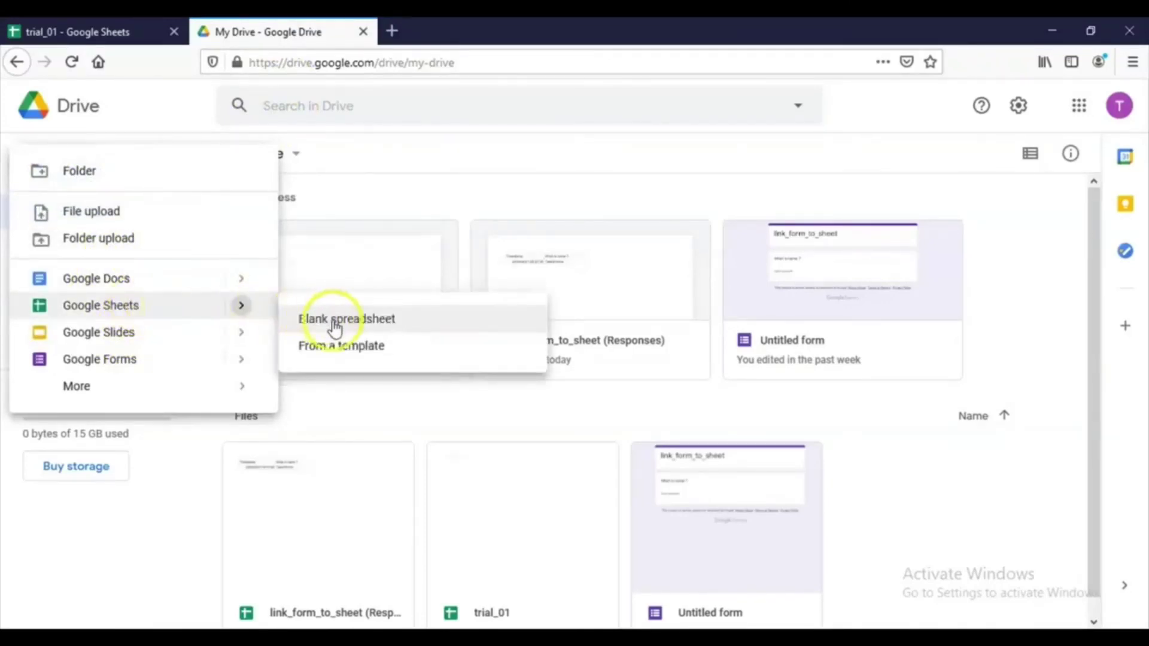